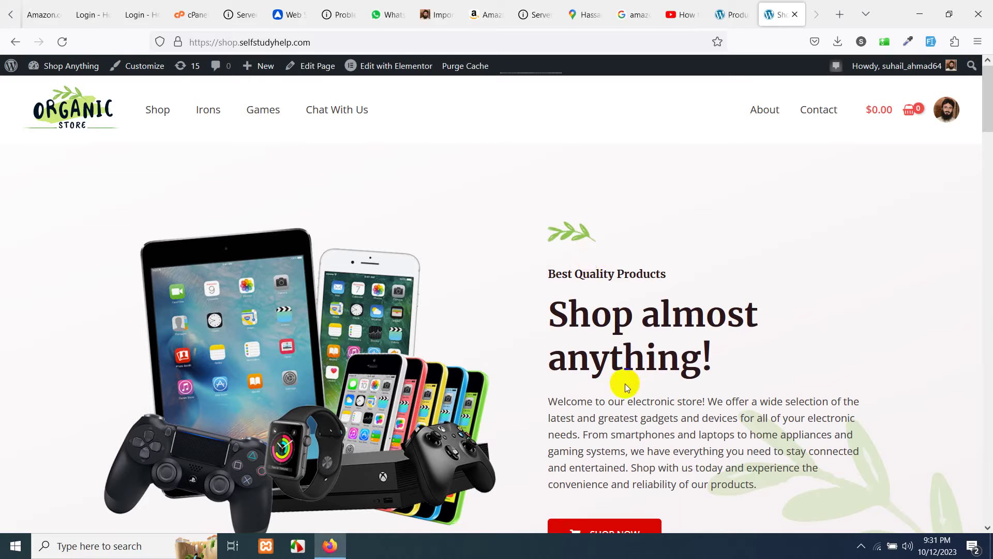
# Step: Go from the home page to the shop and browse the grid of 1545 imported products
pyautogui.scroll(-2, 550, 337)
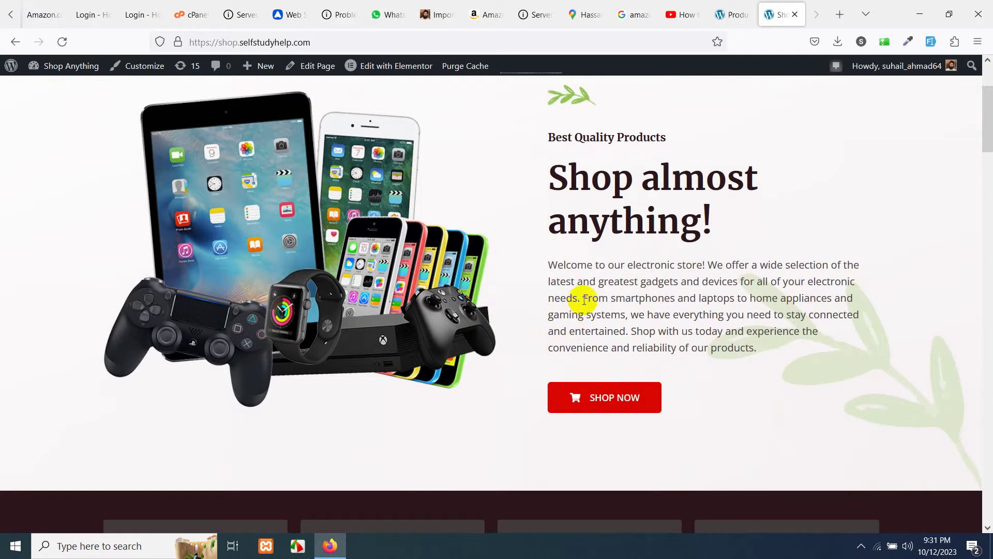
pyautogui.scroll(2, 584, 300)
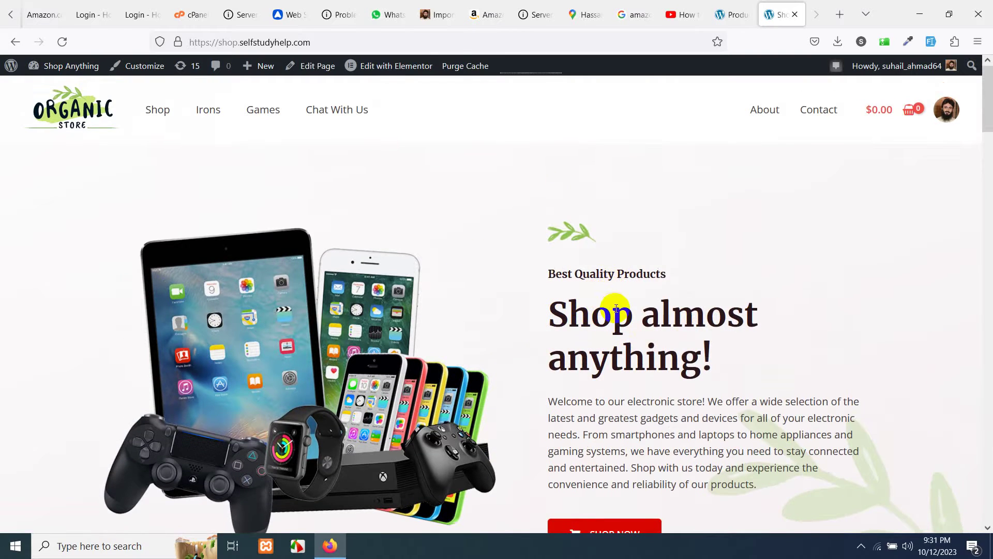
pyautogui.scroll(-3, 618, 313)
pyautogui.click(594, 329)
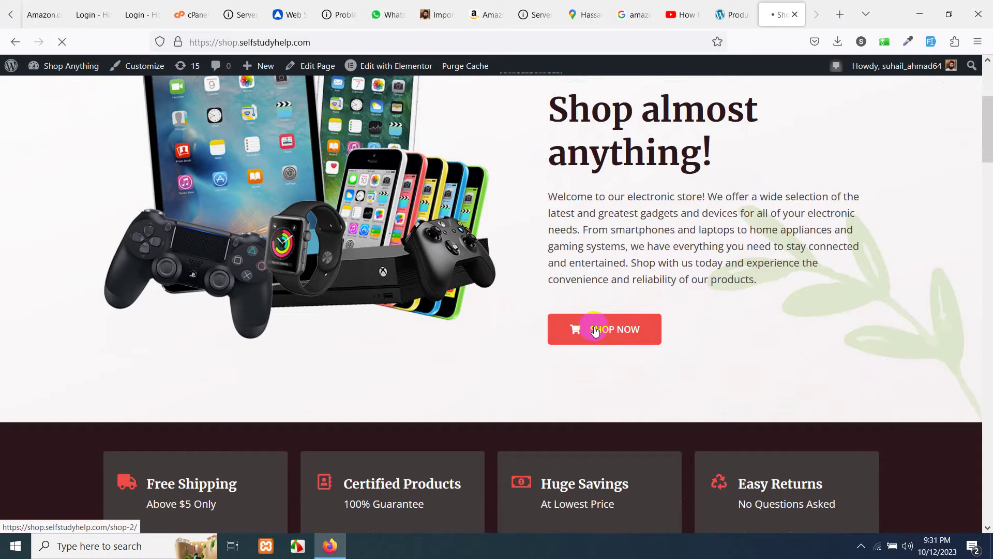
pyautogui.scroll(3, 611, 297)
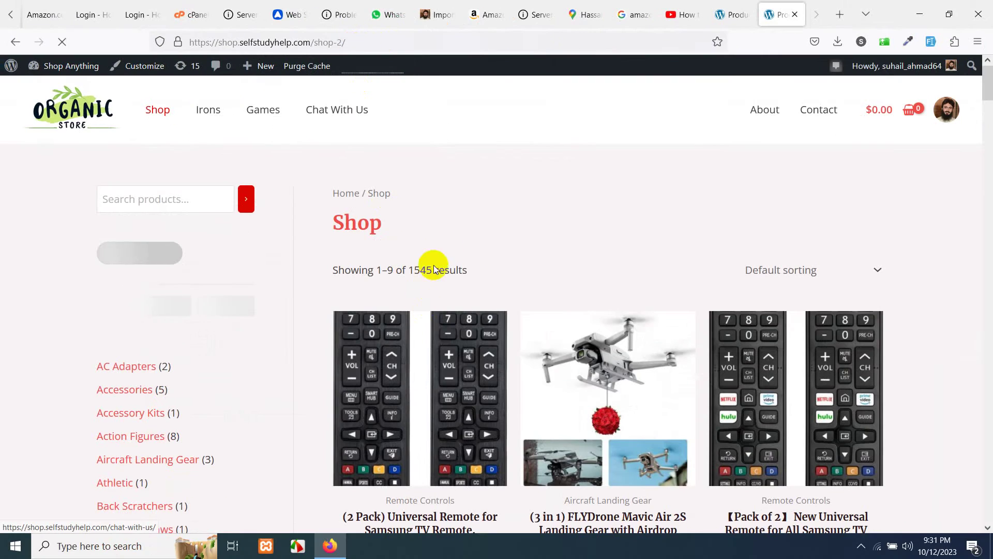
pyautogui.scroll(-4, 512, 191)
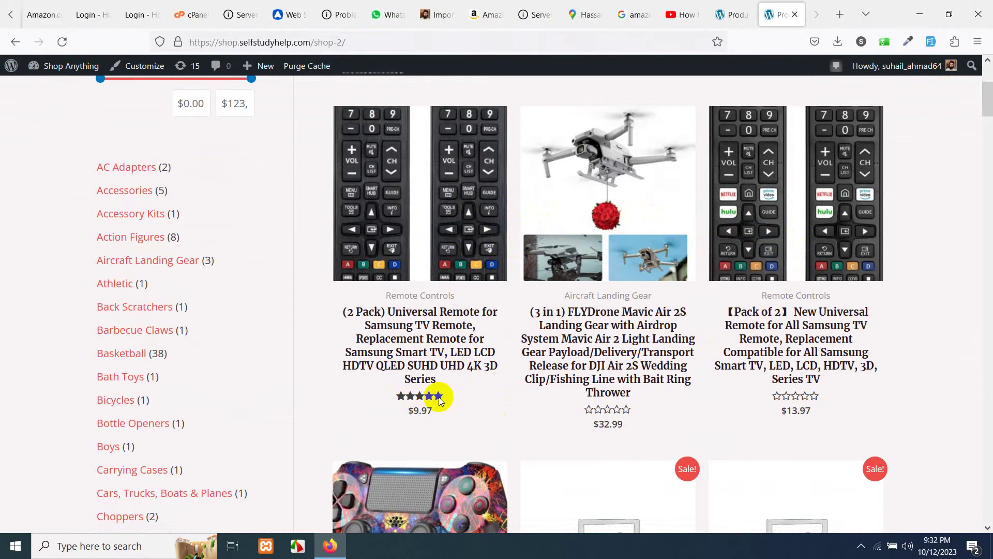
pyautogui.scroll(-10, 414, 398)
pyautogui.scroll(-5, 485, 395)
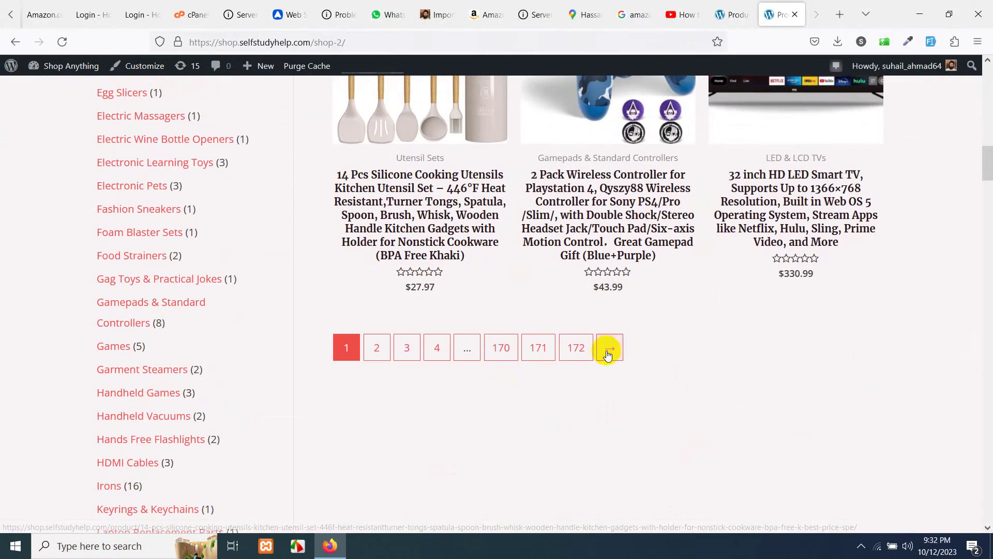
pyautogui.scroll(15, 656, 351)
pyautogui.scroll(3, 406, 277)
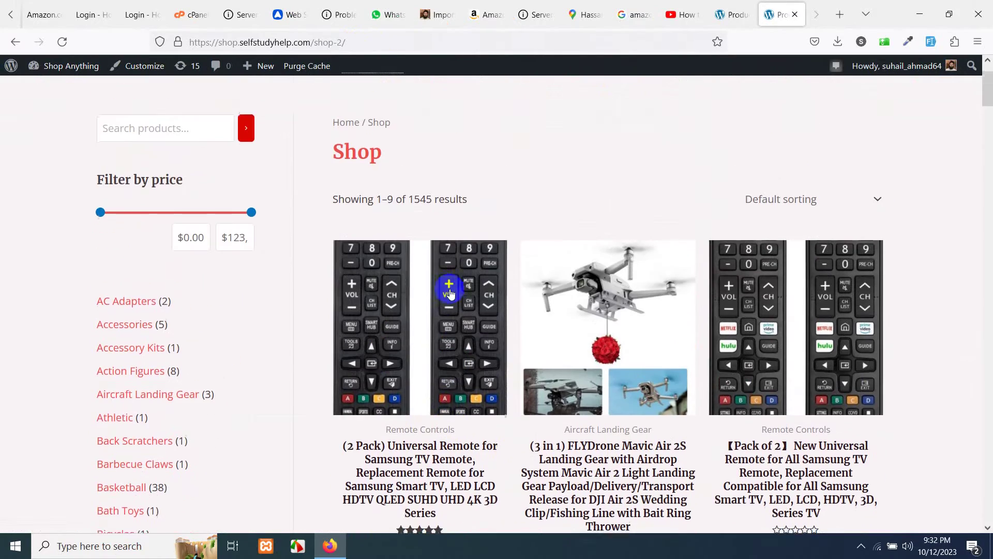
# Step: Open the two-pack Samsung remote product and switch its gallery image to the compatibility diagram
pyautogui.click(443, 309)
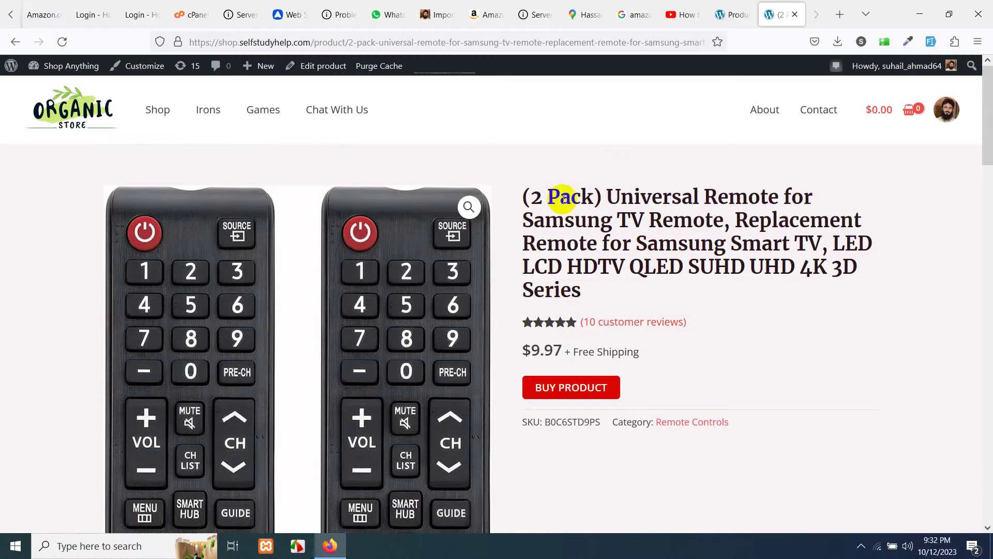
pyautogui.scroll(-10, 464, 282)
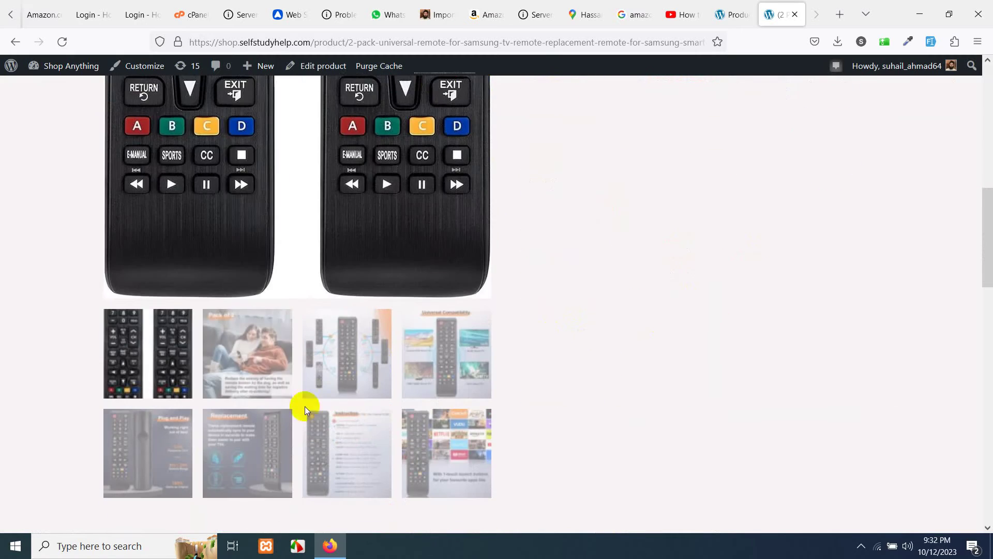
pyautogui.click(243, 369)
pyautogui.click(369, 427)
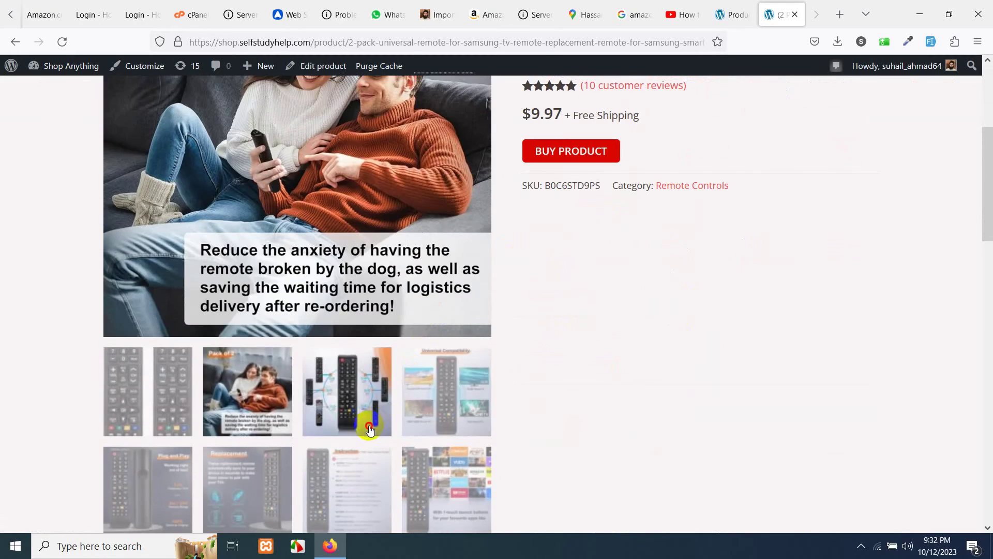
# Step: Look over the remote's $9.97 price, free shipping and Remote Controls category
pyautogui.scroll(1, 433, 404)
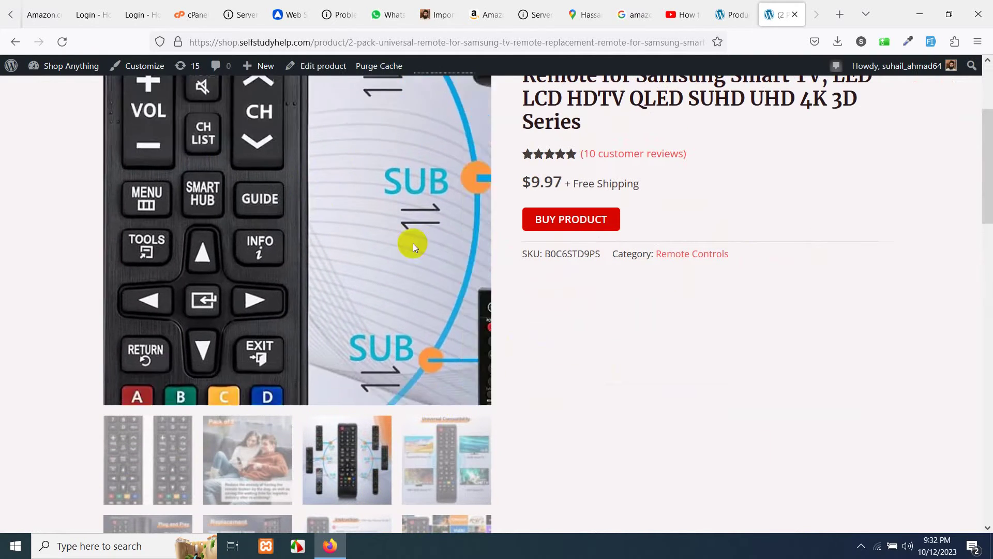
pyautogui.scroll(2, 810, 344)
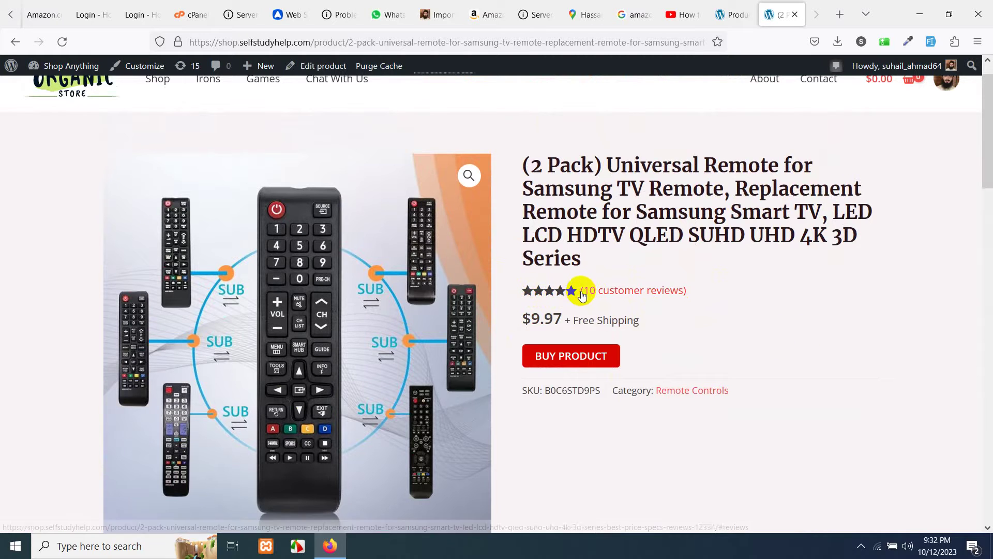
pyautogui.scroll(-1, 667, 304)
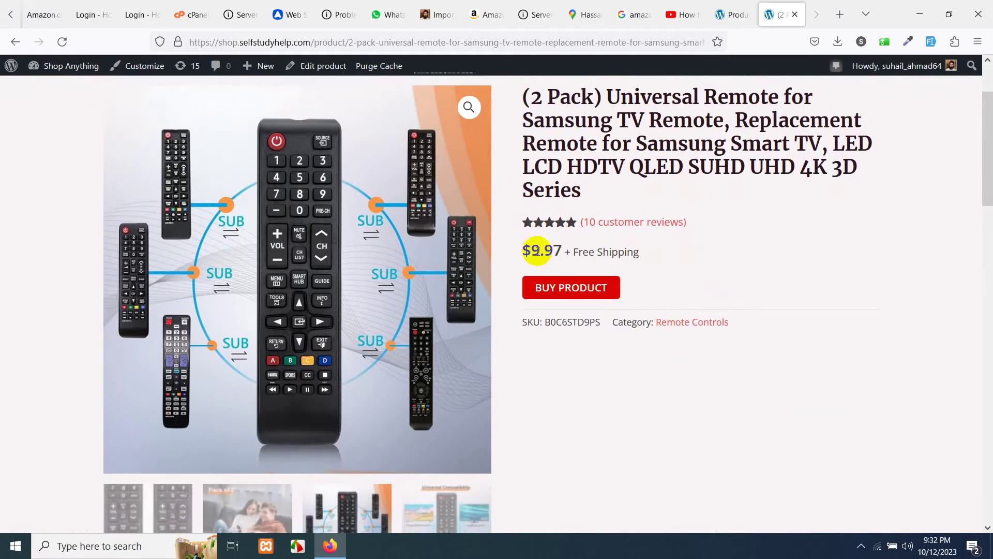
pyautogui.scroll(-3, 703, 380)
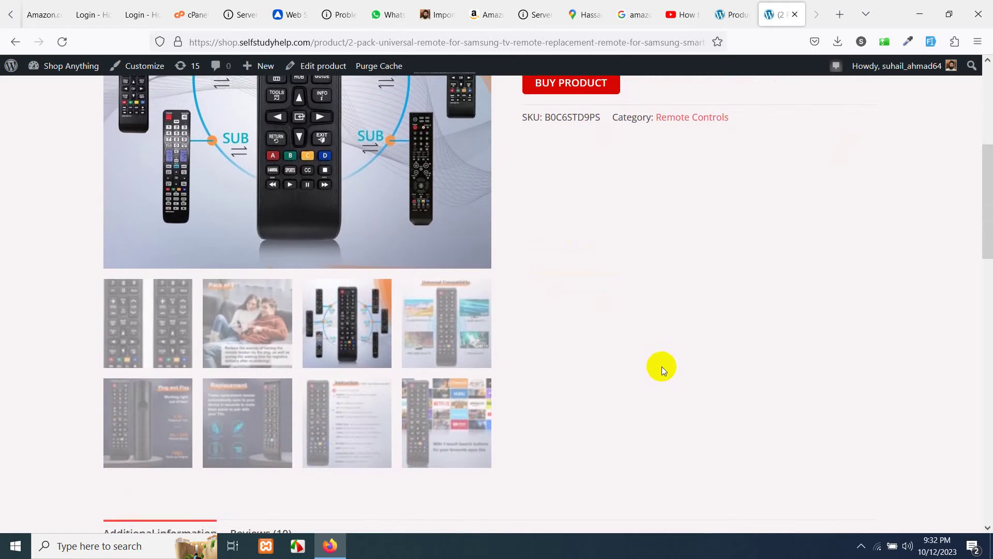
pyautogui.scroll(3, 662, 366)
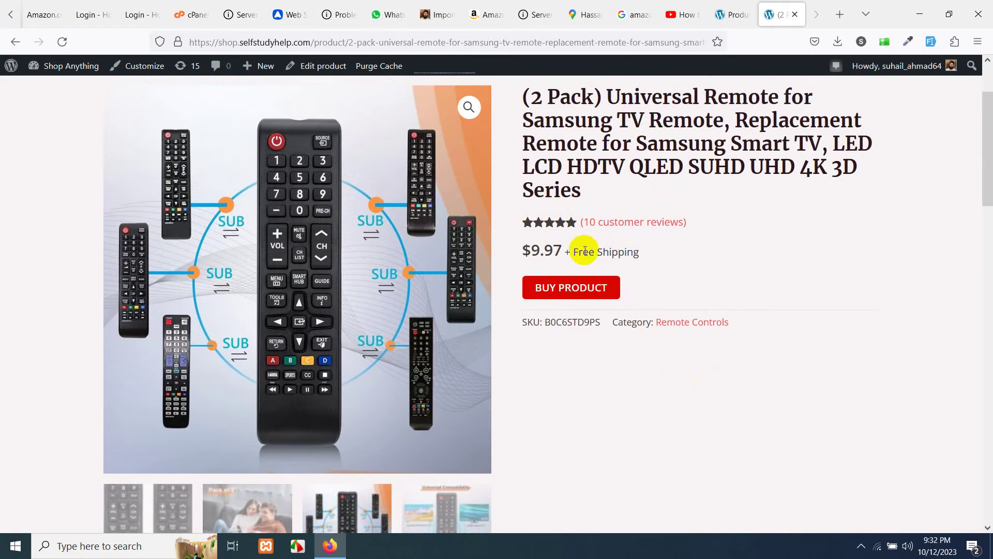
pyautogui.click(587, 297)
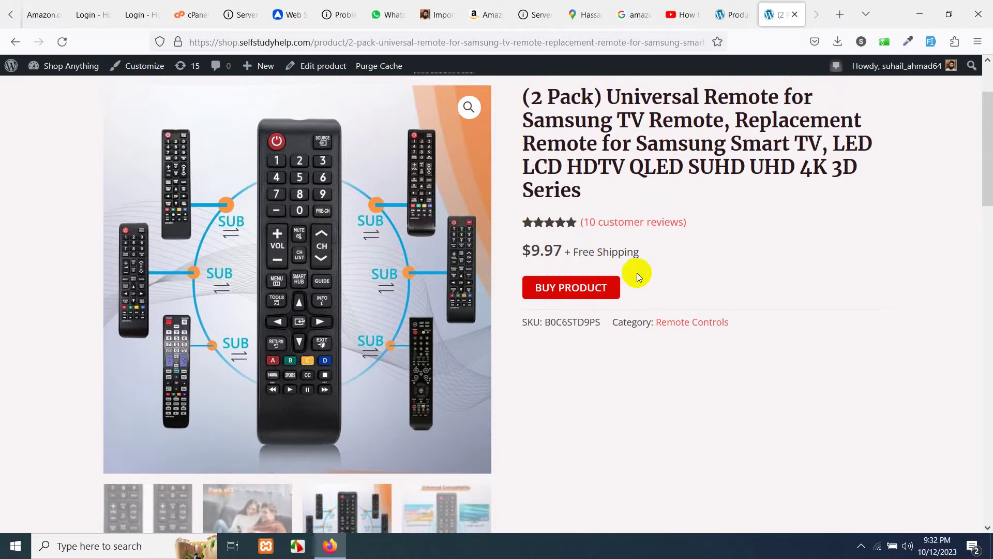
# Step: Show the remote's 10 customer reviews and select the last reviewer's name
pyautogui.scroll(-10, 647, 410)
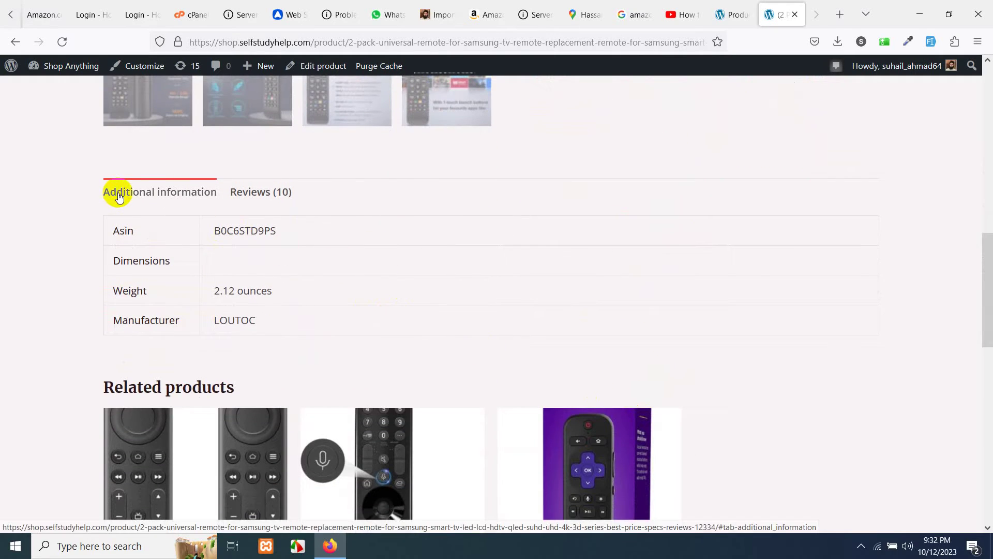
pyautogui.click(252, 193)
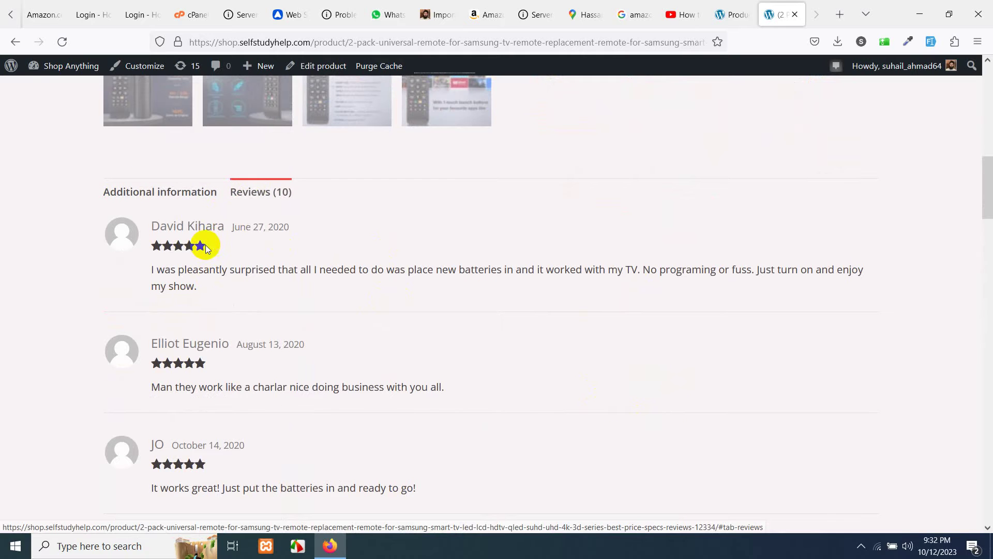
pyautogui.scroll(-12, 230, 391)
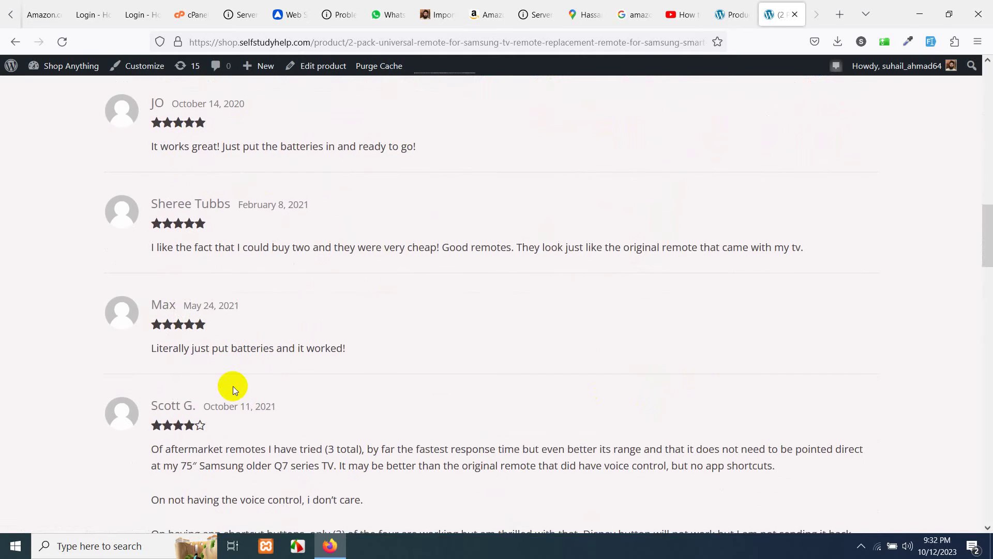
pyautogui.scroll(-5, 313, 376)
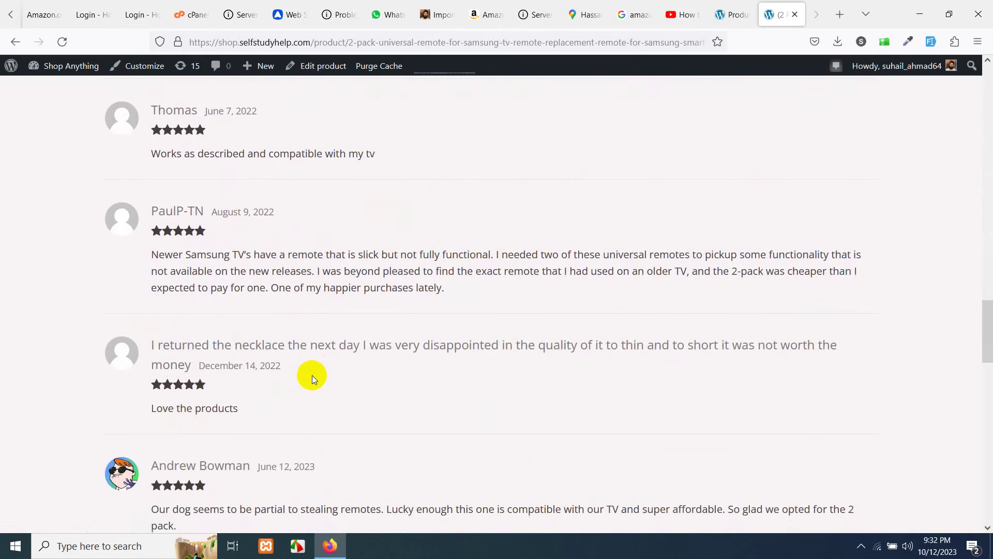
pyautogui.scroll(14, 312, 374)
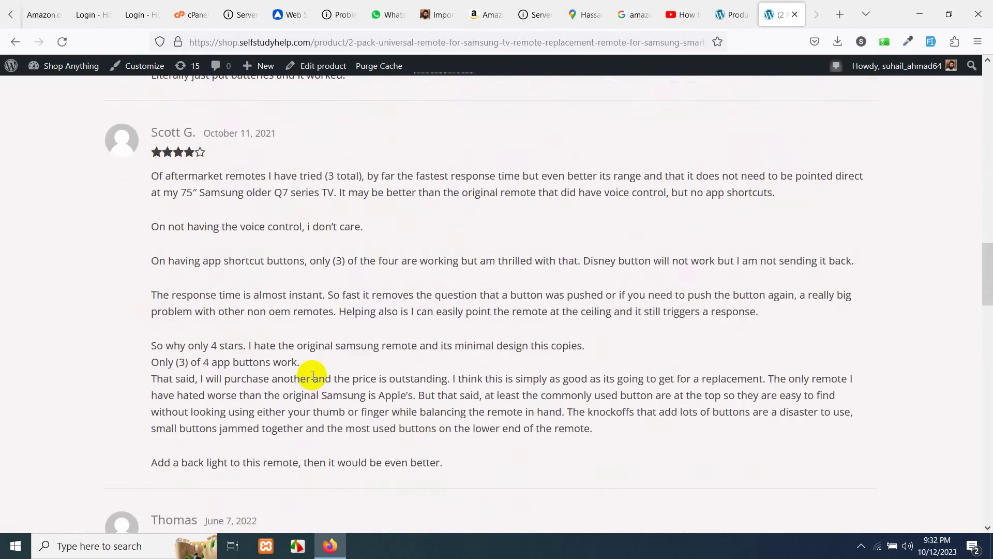
pyautogui.scroll(-6, 312, 374)
pyautogui.scroll(-8, 312, 374)
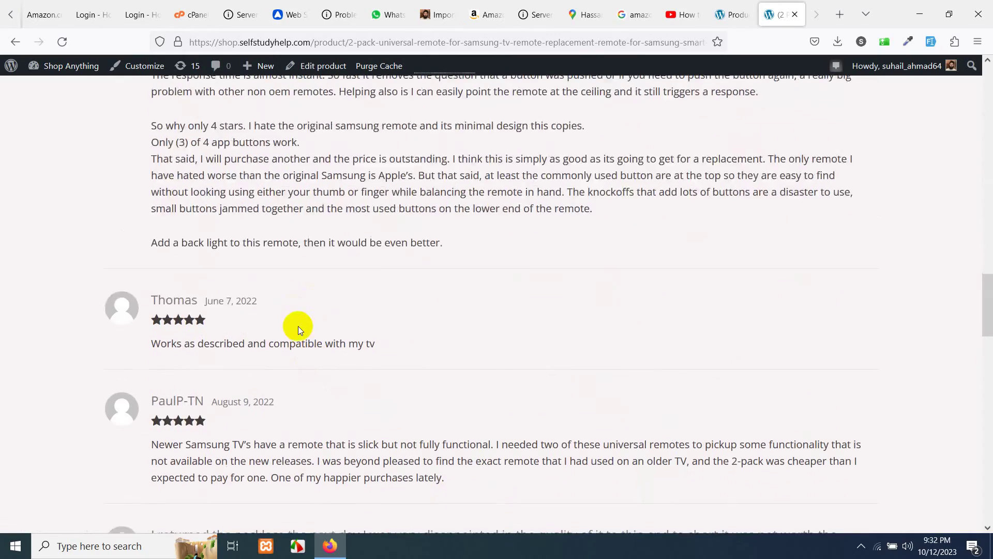
pyautogui.scroll(-3, 290, 322)
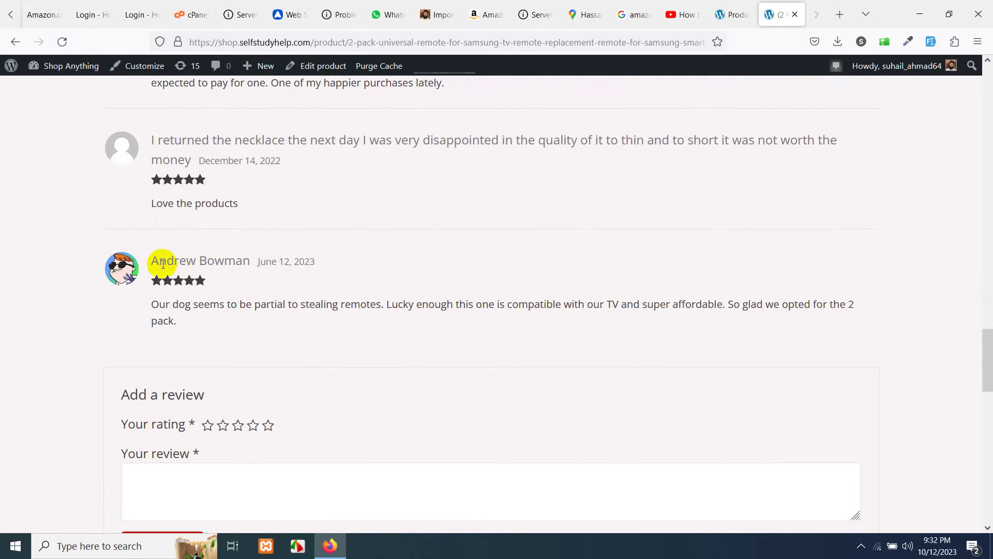
pyautogui.moveTo(152, 261); pyautogui.dragTo(247, 265)
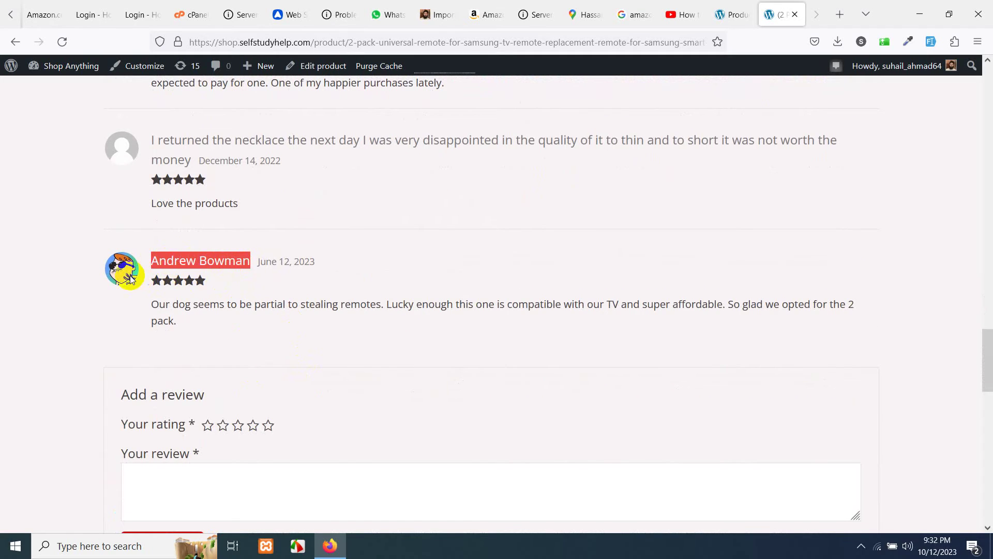
# Step: Return to the top and highlight part of the '(2 Pack) Universal Remote for Samsung TV' title
pyautogui.scroll(16, 129, 279)
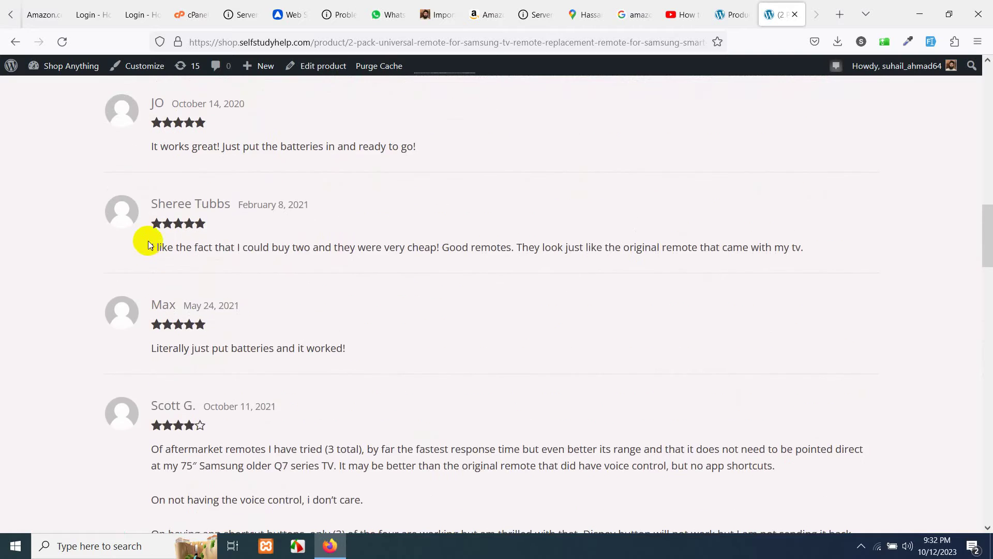
pyautogui.scroll(15, 148, 241)
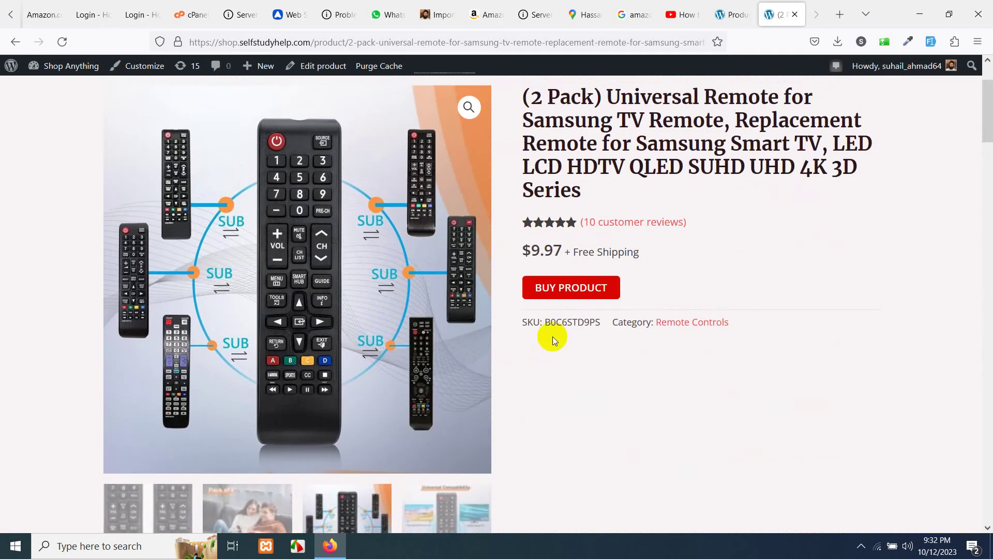
pyautogui.scroll(2, 618, 345)
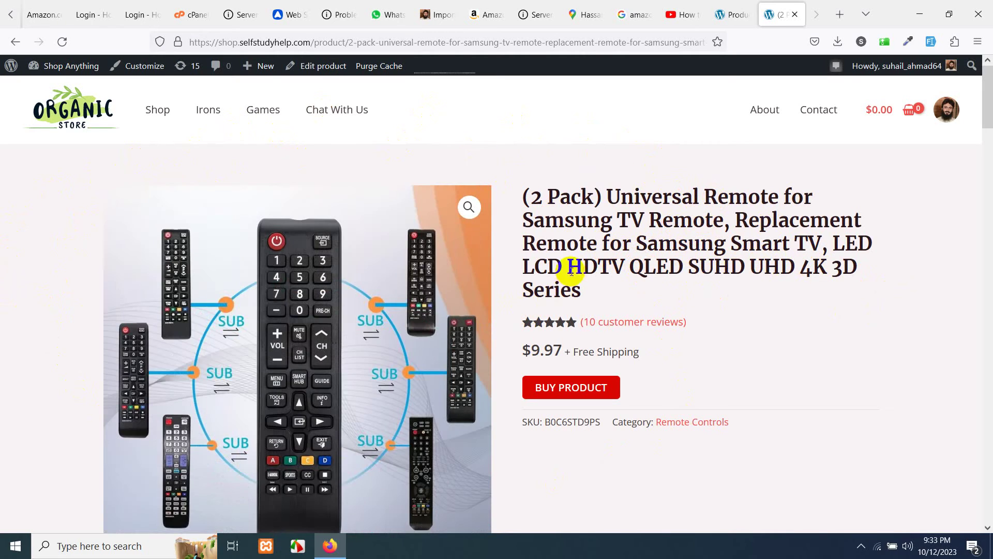
pyautogui.moveTo(600, 266); pyautogui.dragTo(621, 271)
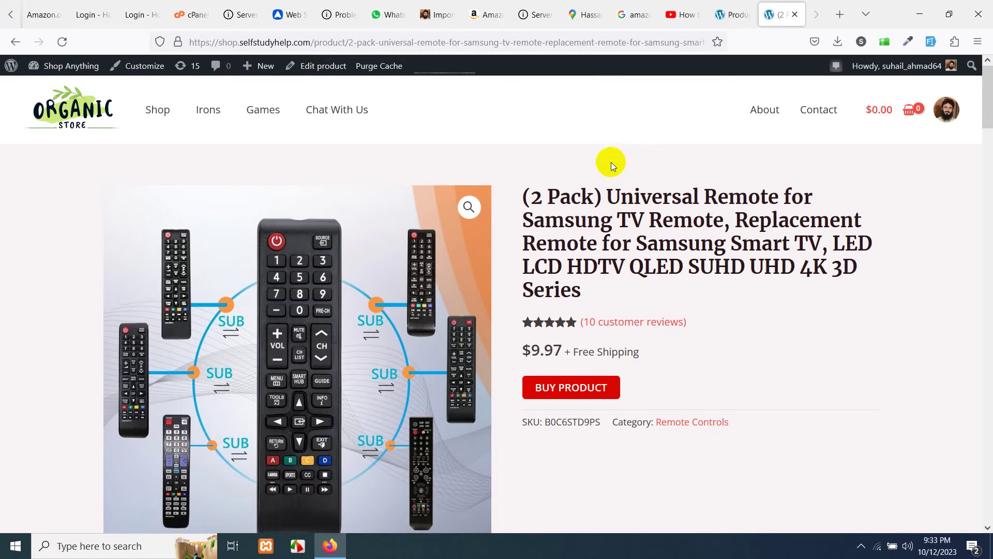
# Step: Switch to the importwoocommerce.com site and re-enter its address as importwoocommerce.com
pyautogui.click(423, 13)
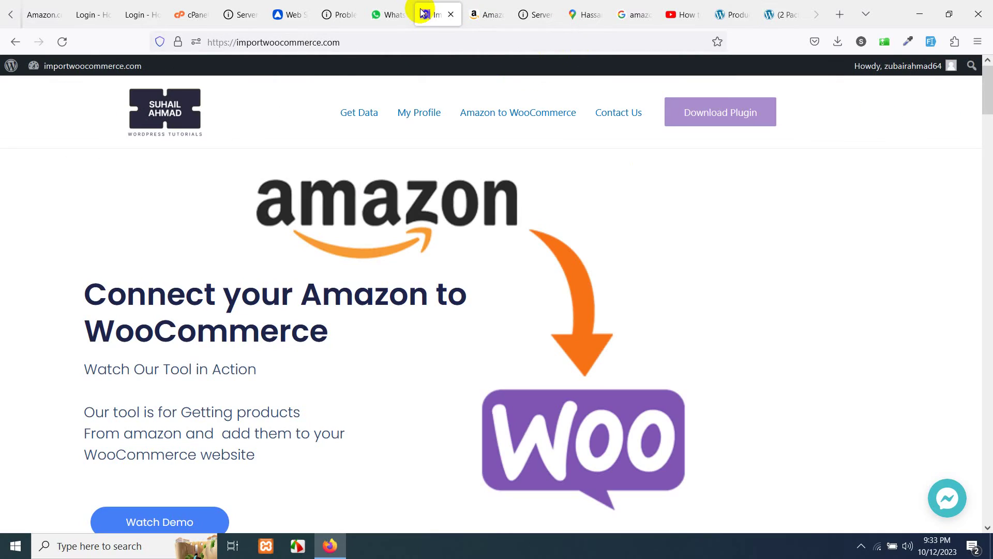
pyautogui.click(253, 47)
pyautogui.click(235, 43)
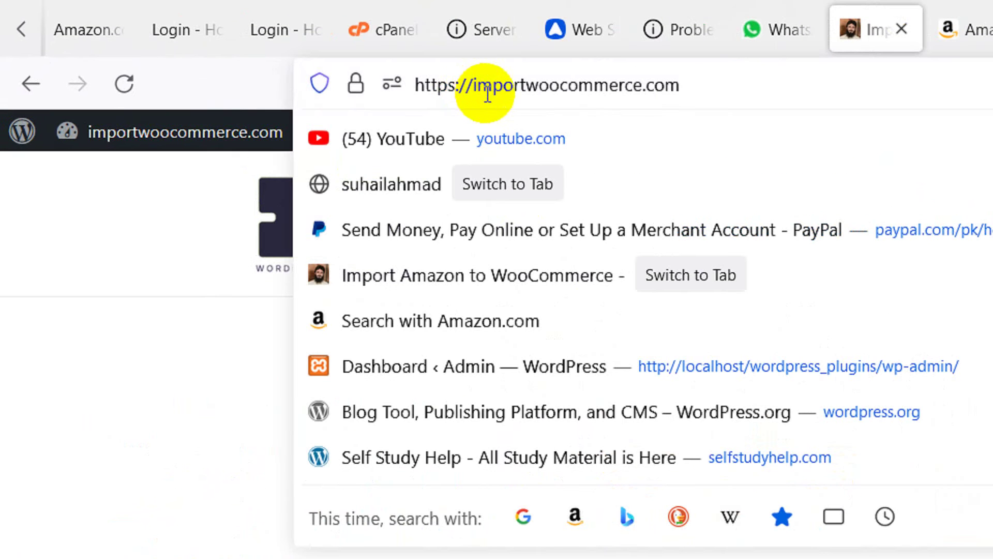
pyautogui.moveTo(472, 84); pyautogui.dragTo(702, 91)
pyautogui.click(737, 89)
pyautogui.moveTo(780, 83); pyautogui.dragTo(372, 95)
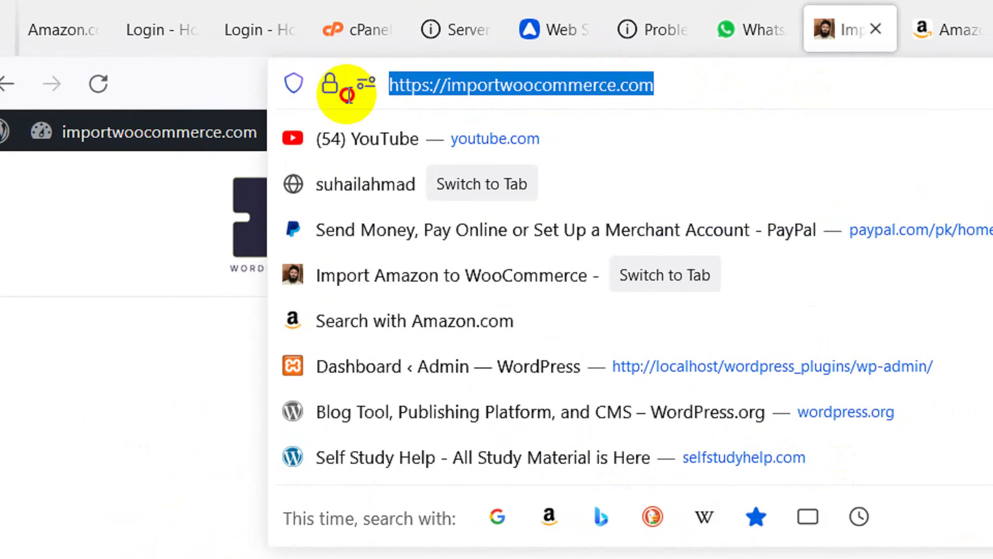
pyautogui.write('impo')
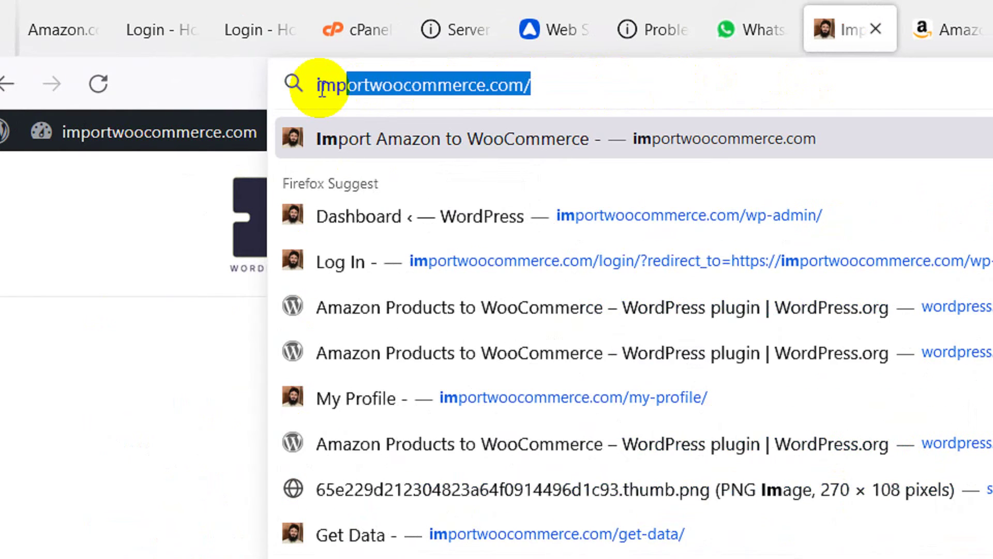
pyautogui.write('rtwoocommer')
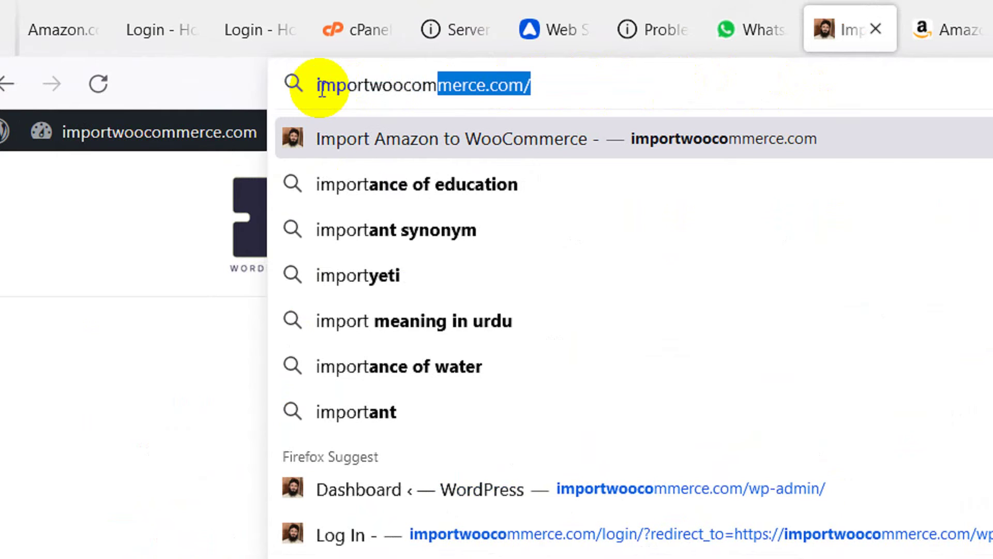
pyautogui.write('ce.co')
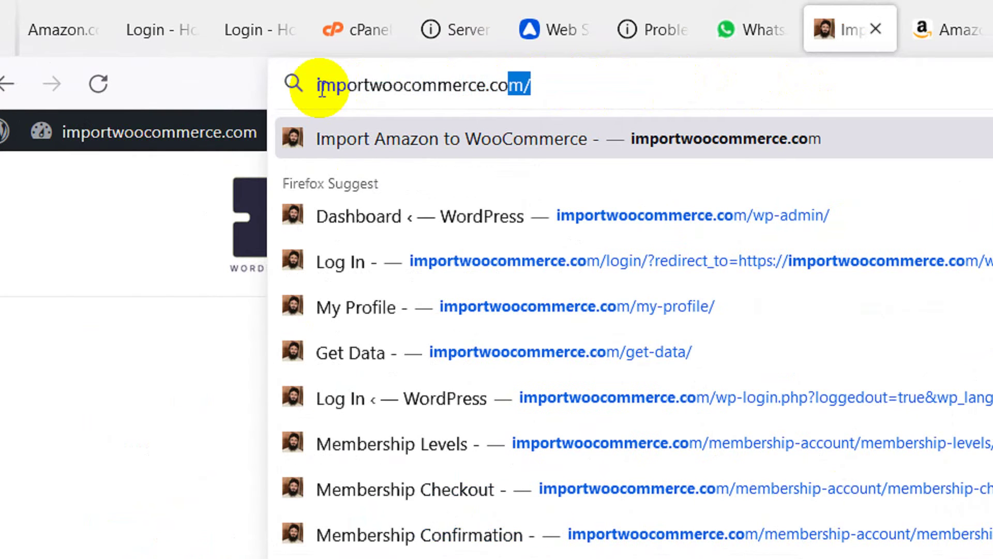
pyautogui.write(',')
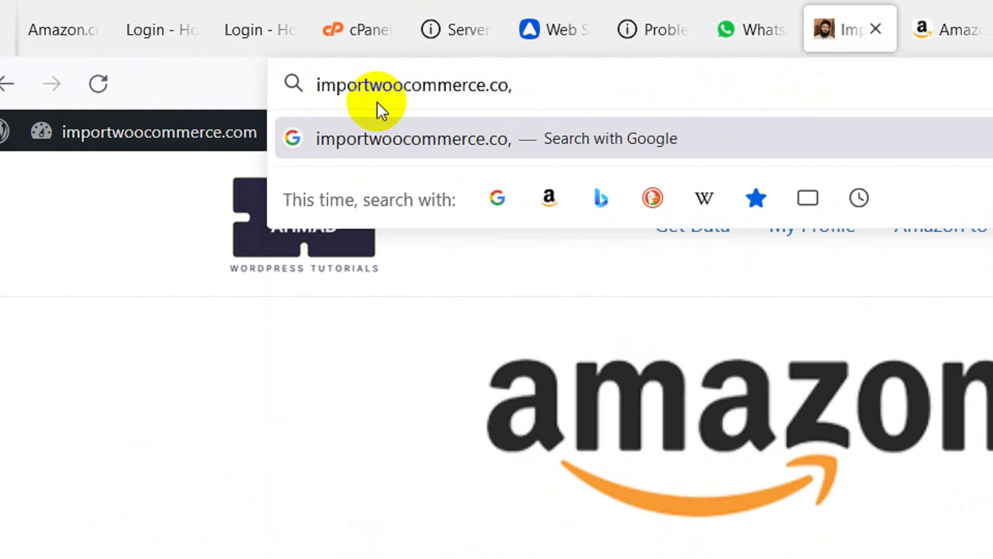
pyautogui.press('BackSpace')
pyautogui.write('m/')
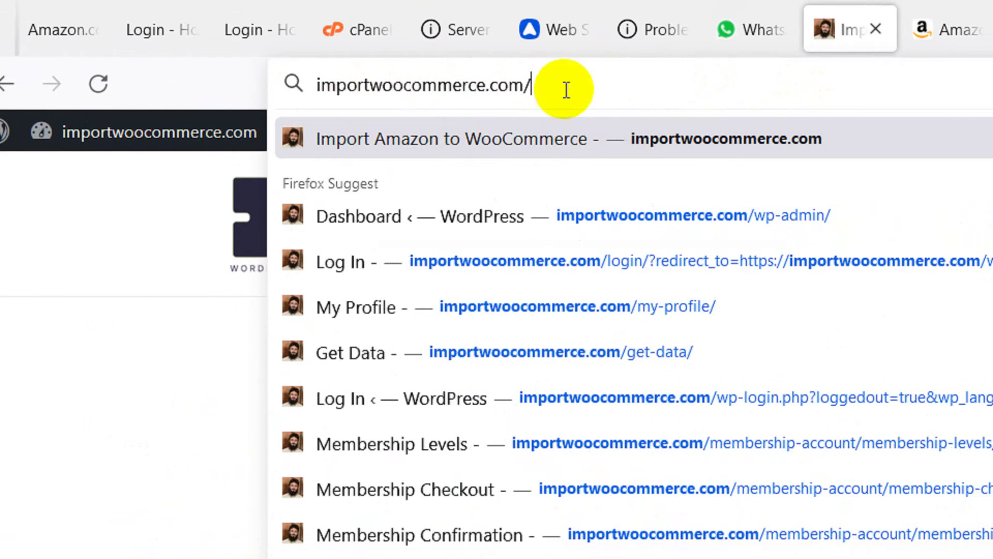
# Step: Dismiss the address suggestions and scroll the 'Connect your Amazon to WooCommerce' home page
pyautogui.moveTo(565, 89); pyautogui.dragTo(284, 79)
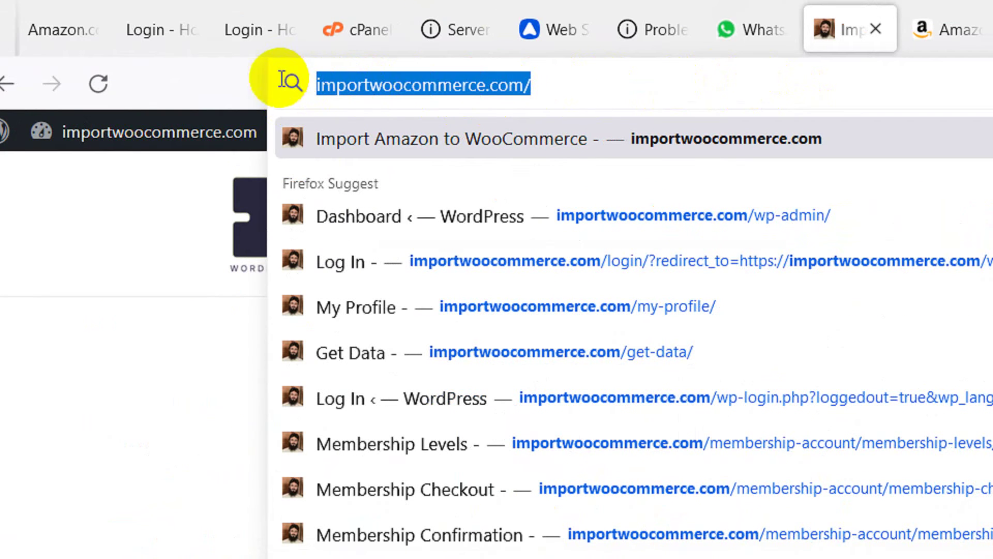
pyautogui.click(551, 87)
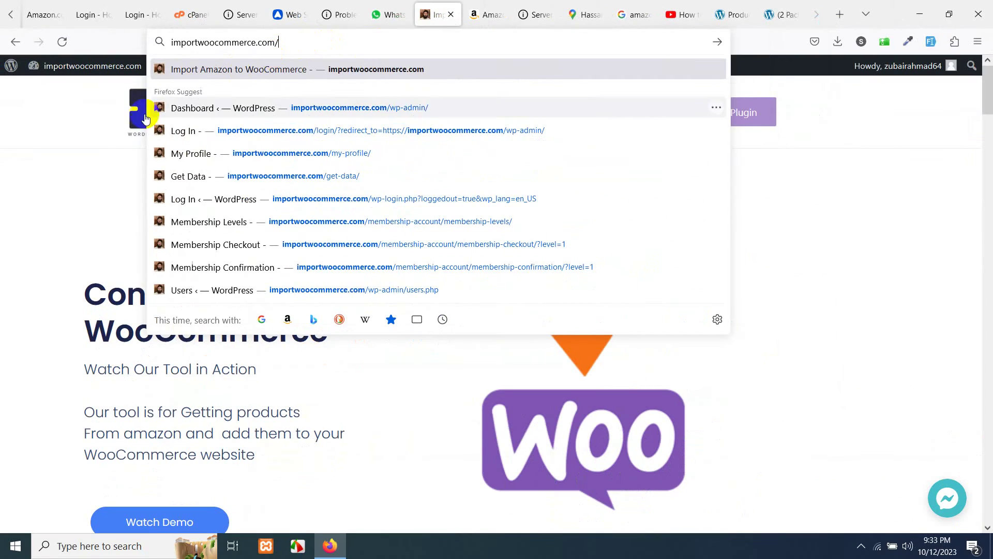
pyautogui.click(139, 296)
pyautogui.scroll(-3, 262, 259)
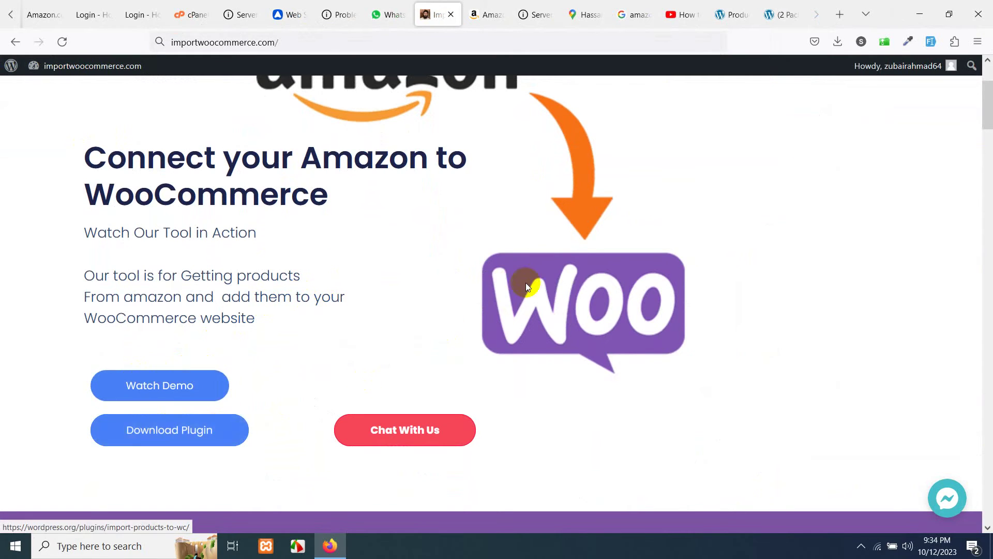
pyautogui.scroll(3, 525, 283)
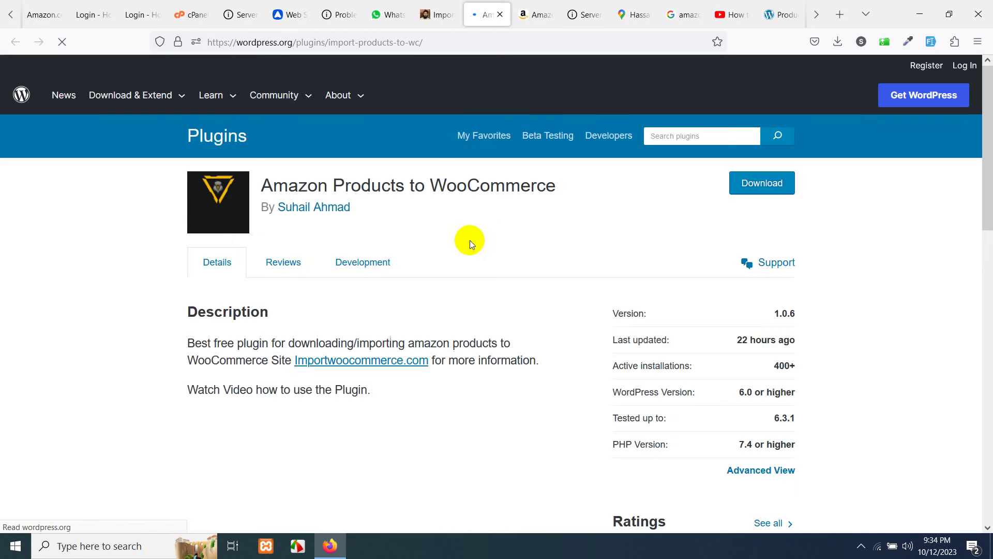
# Step: Read through the Amazon Products to WooCommerce plugin description, then return to importwoocommerce.com
pyautogui.scroll(-10, 462, 326)
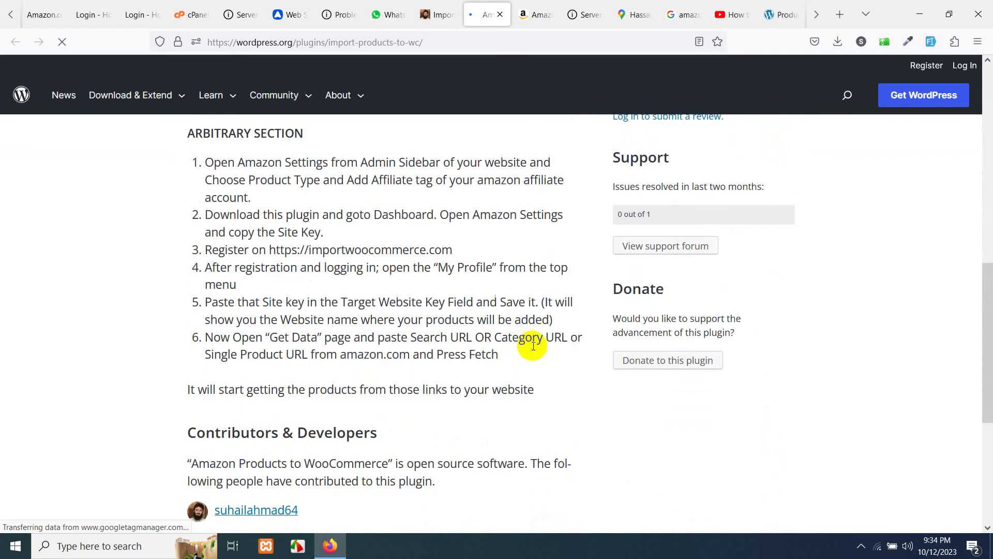
pyautogui.scroll(7, 532, 344)
pyautogui.scroll(1, 515, 357)
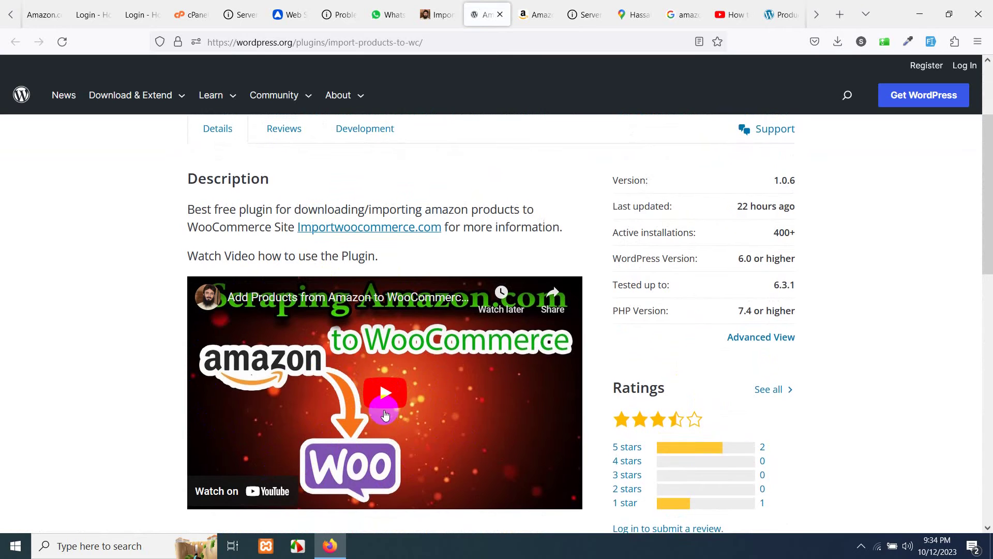
pyautogui.scroll(3, 383, 405)
pyautogui.click(441, 14)
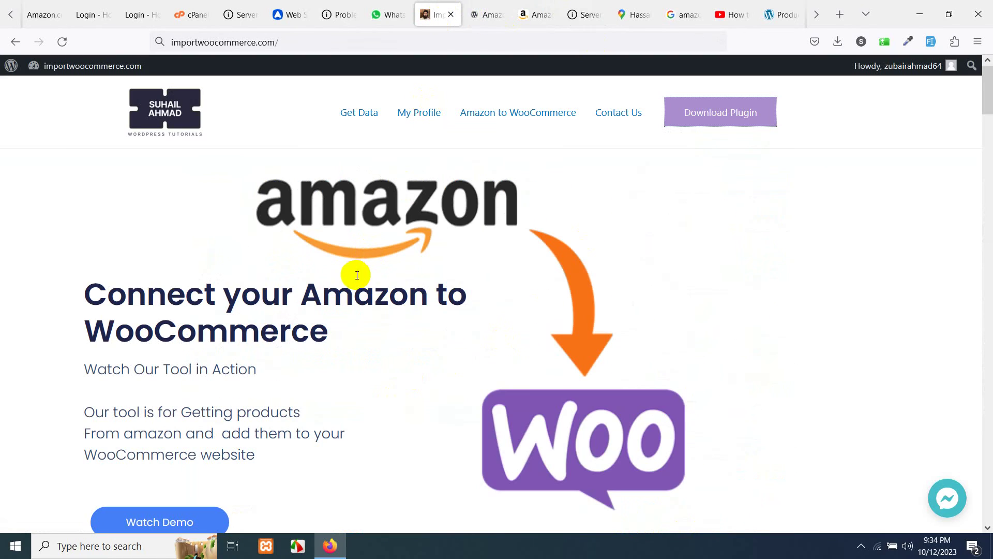
pyautogui.scroll(-2, 310, 305)
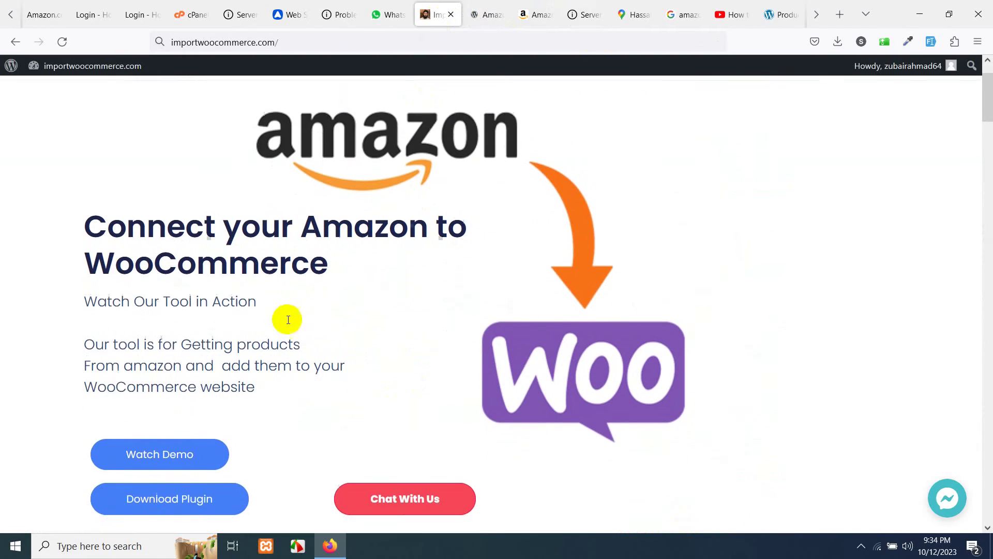
pyautogui.click(151, 453)
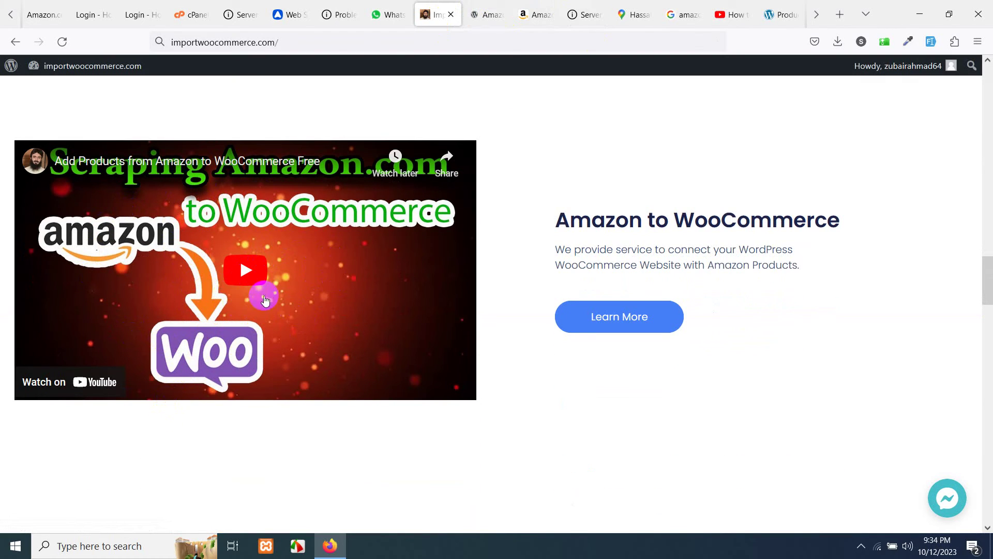
pyautogui.scroll(-5, 331, 348)
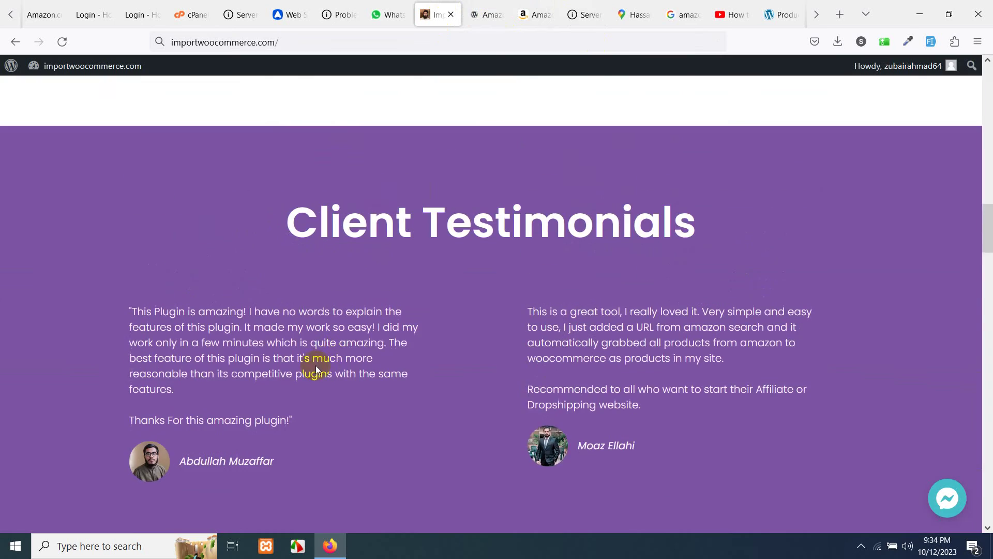
pyautogui.scroll(15, 355, 328)
pyautogui.scroll(6, 356, 324)
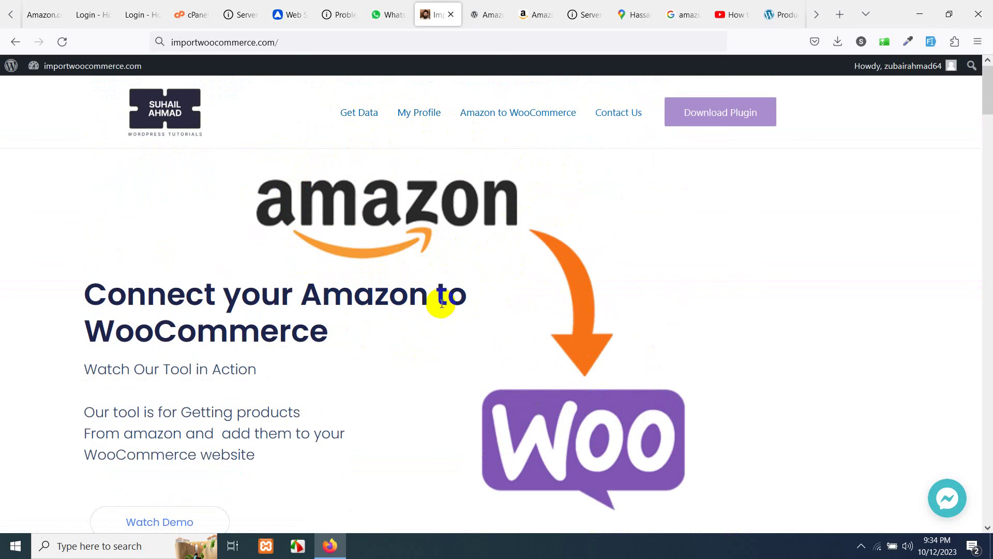
pyautogui.scroll(-15, 437, 305)
pyautogui.scroll(-10, 419, 322)
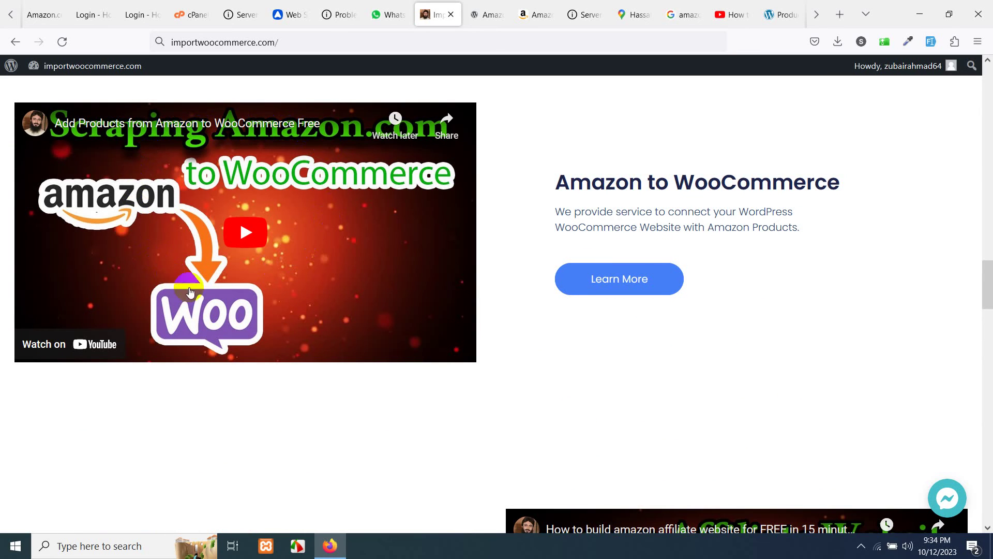
pyautogui.scroll(5, 287, 277)
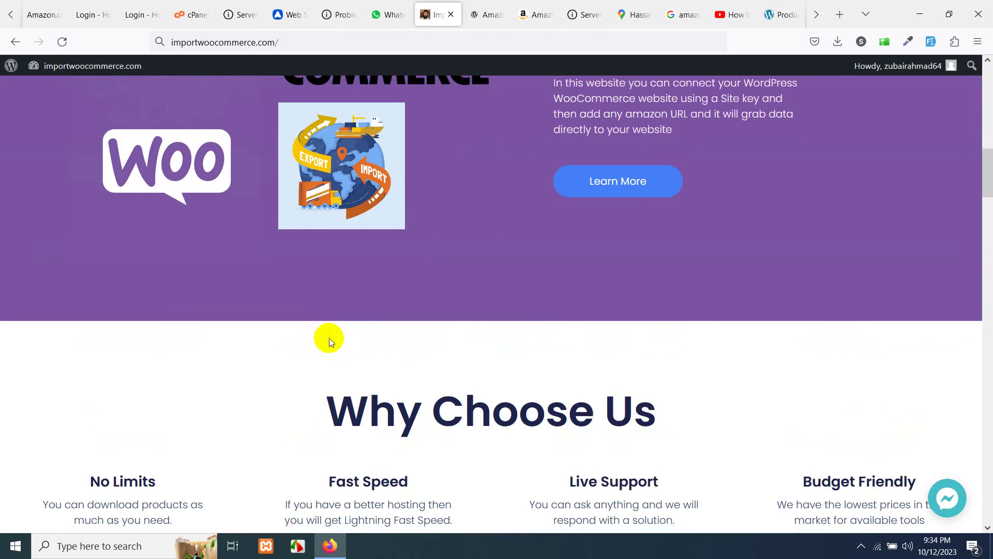
pyautogui.scroll(-15, 329, 341)
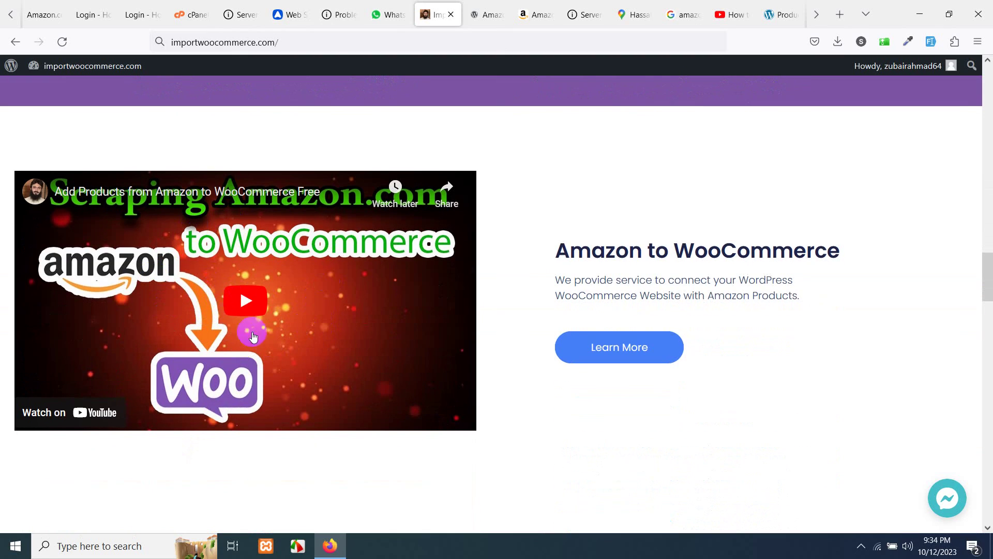
pyautogui.scroll(1, 331, 317)
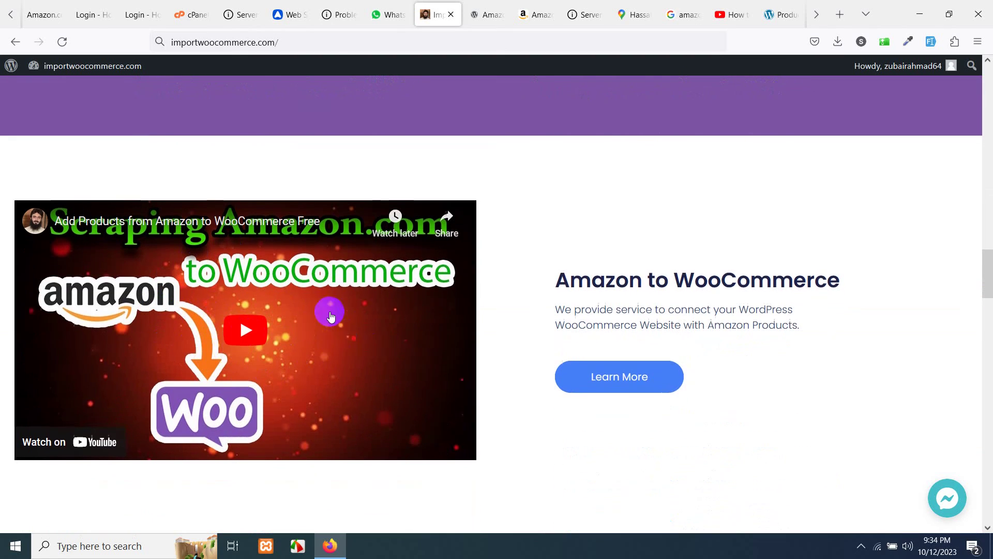
pyautogui.scroll(20, 331, 316)
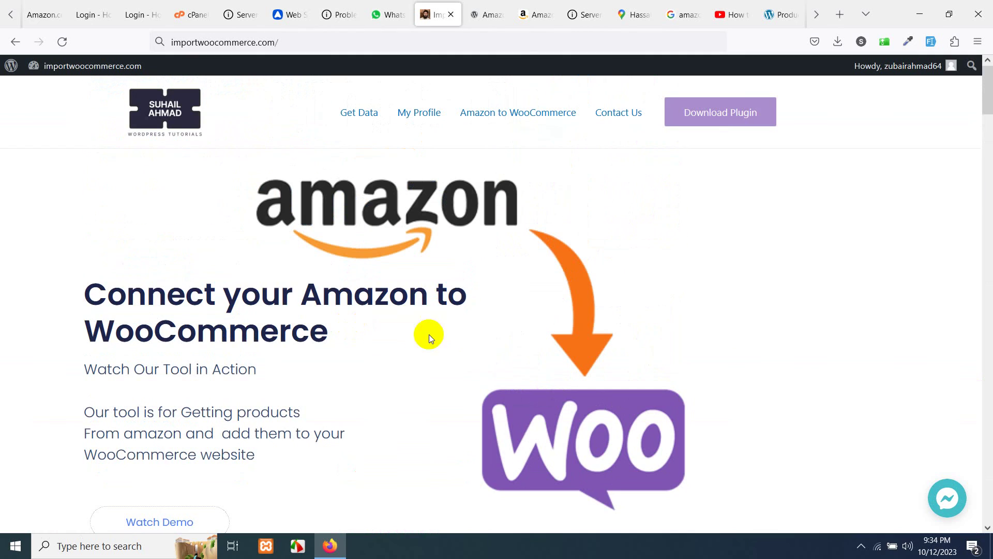
# Step: Show the admin All Products list of 1,549 items, including the imported ELIVED TV wall mounts
pyautogui.click(780, 14)
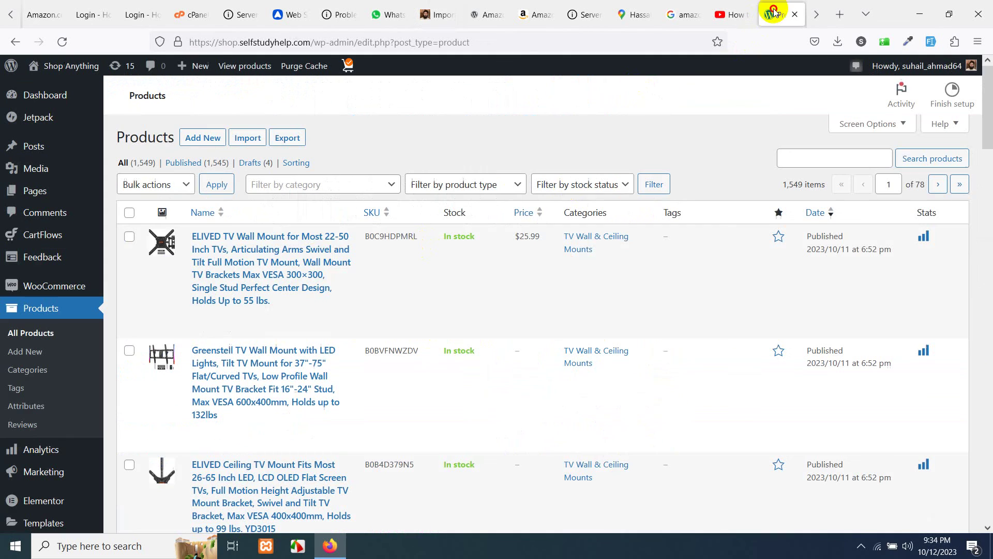
pyautogui.scroll(-14, 220, 279)
pyautogui.scroll(14, 222, 295)
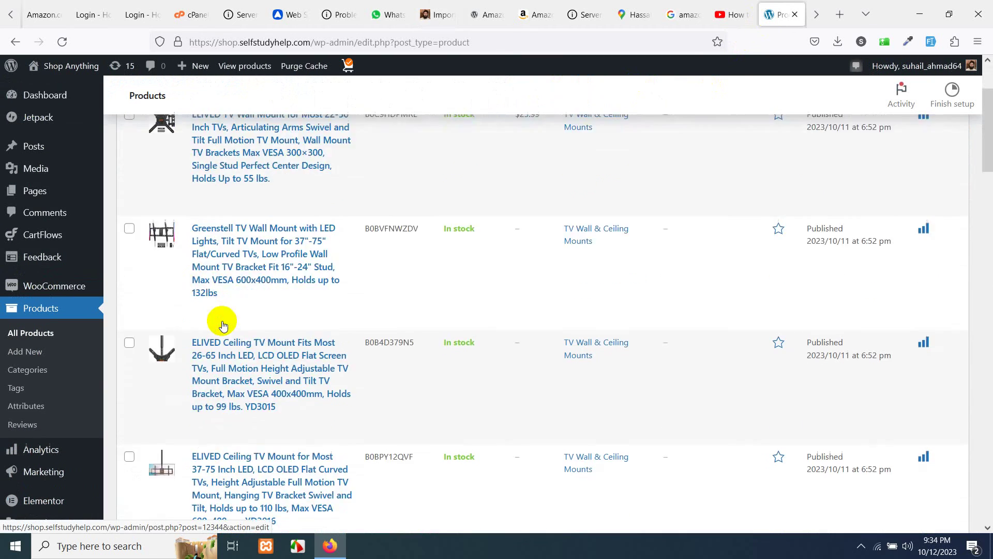